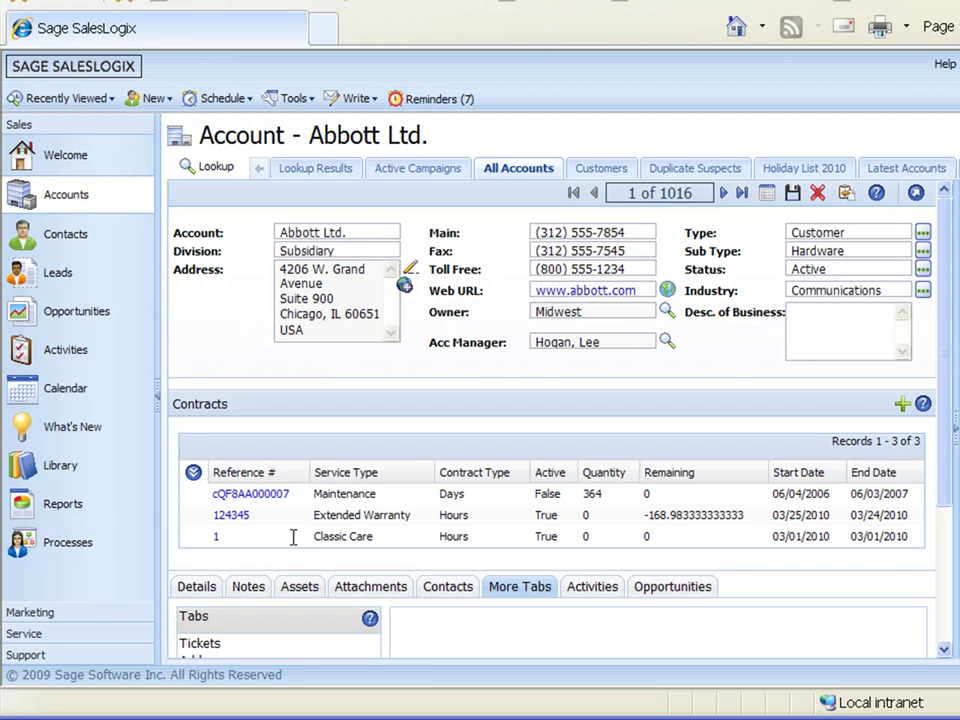
# Start a new contract for the Abbott Ltd. account, enter reference number 1-56734 and mark it as active
pyautogui.click(154, 100)
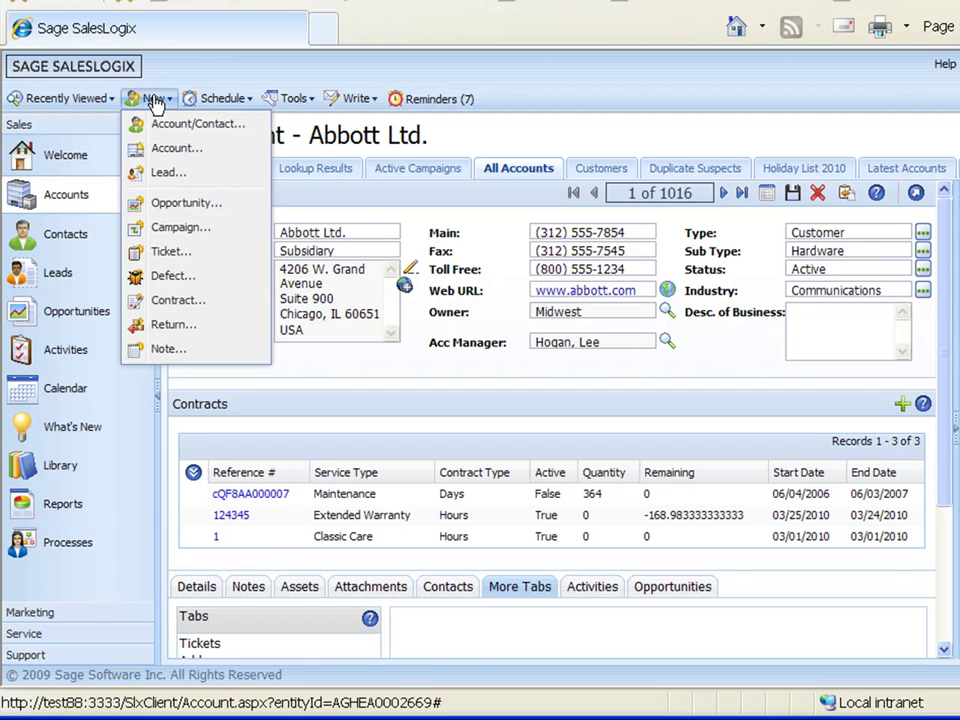
pyautogui.click(167, 302)
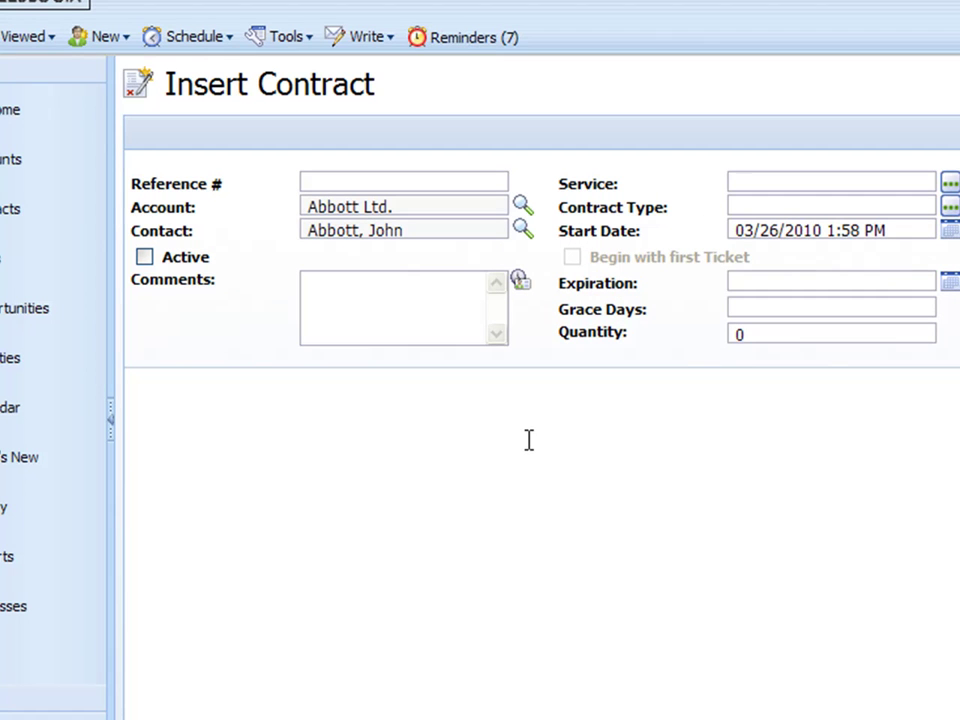
pyautogui.click(363, 186)
pyautogui.write('1-56734')
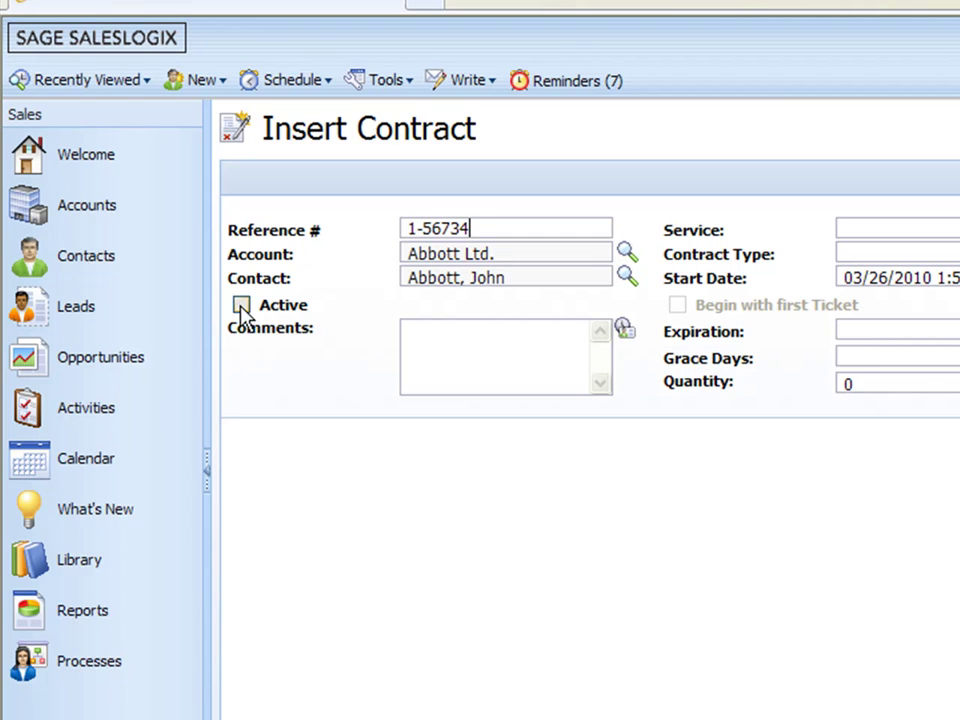
pyautogui.click(241, 305)
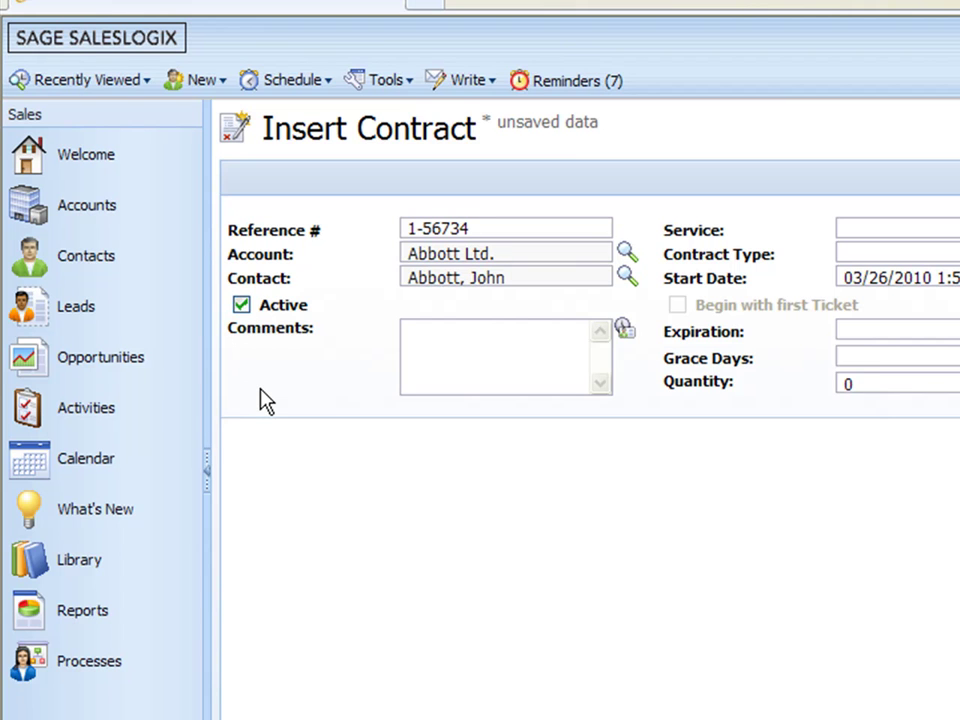
# Enter the comment "This contract is beginning at on April 1st" on the new contract
pyautogui.click(491, 343)
pyautogui.write('This contrea')
pyautogui.press('BackSpace')
pyautogui.press('BackSpace')
pyautogui.write('act is g')
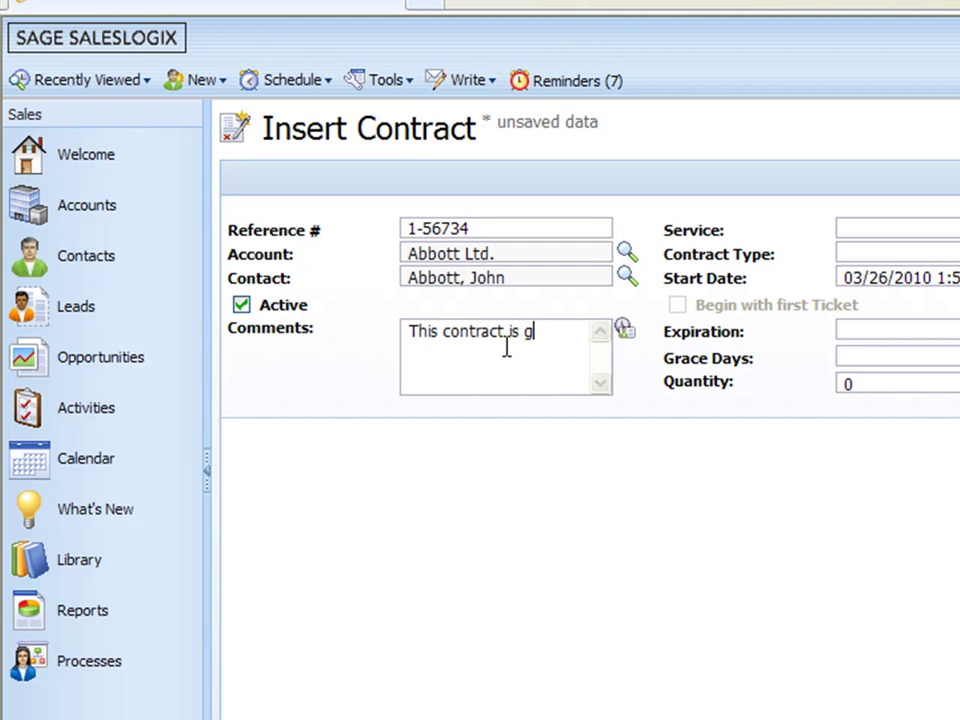
pyautogui.press('BackSpace')
pyautogui.write('beginning a')
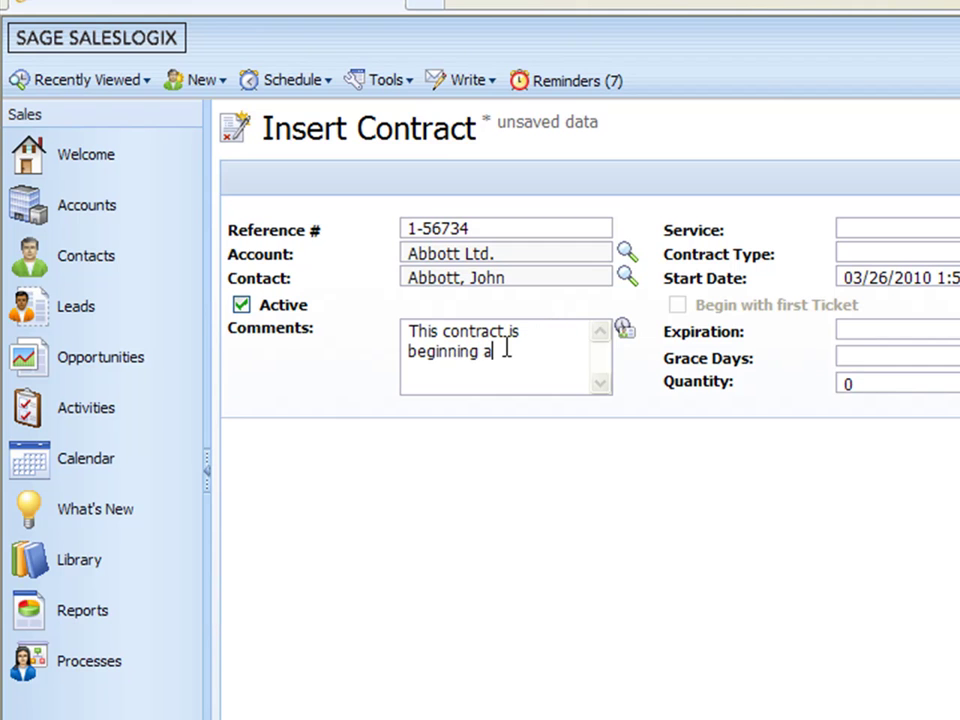
pyautogui.write('t the ')
pyautogui.write('April ')
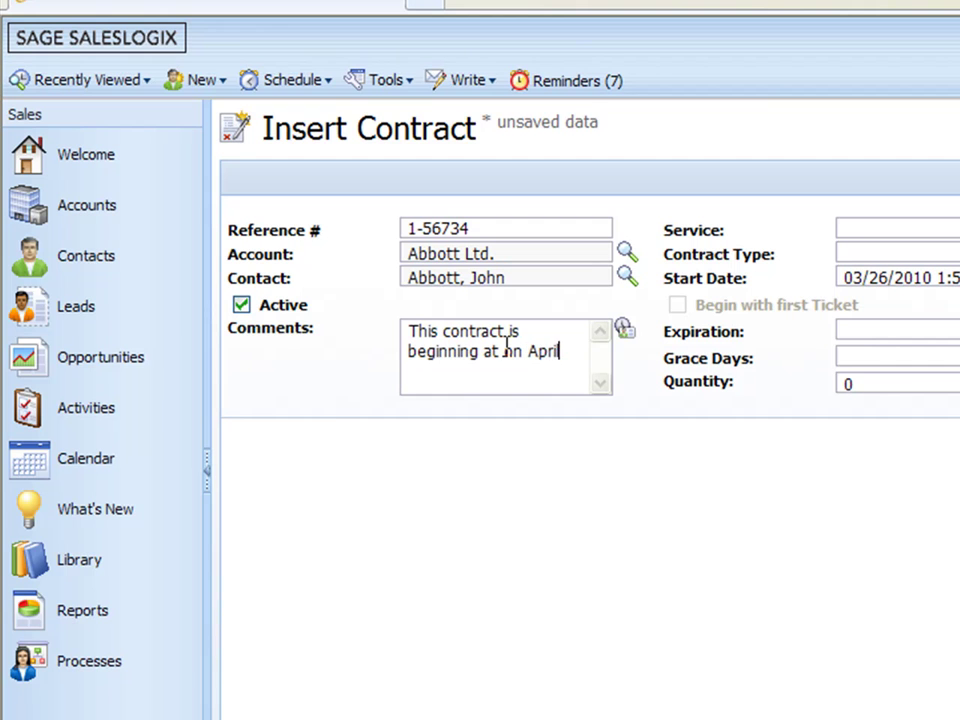
pyautogui.write('1st')
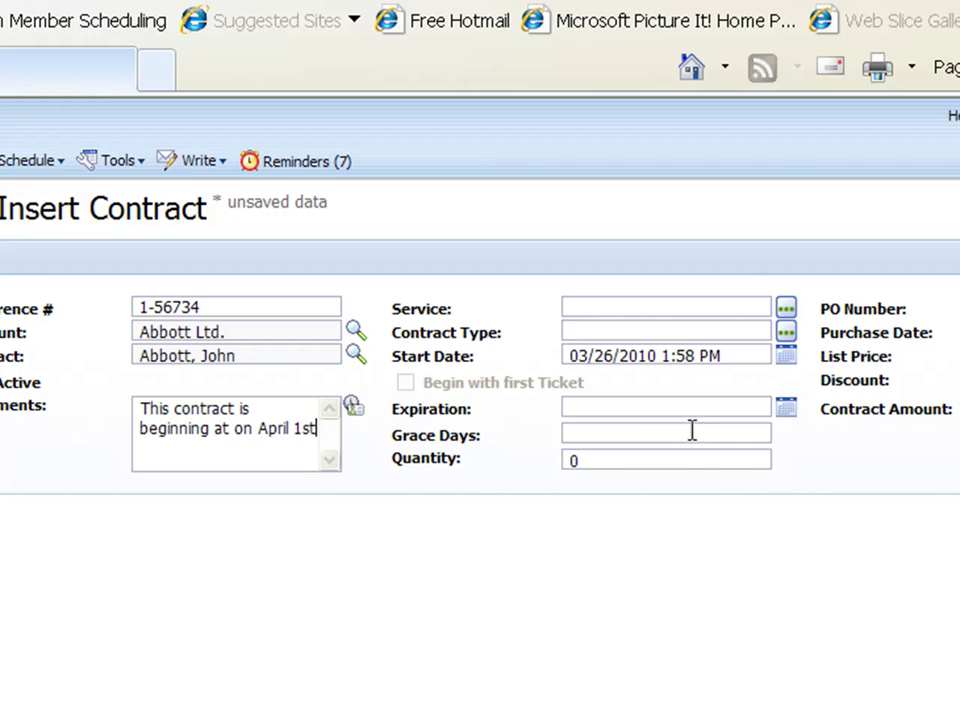
# Set the contract's service to Elite Care, its type to Incidents and its quantity to 10
pyautogui.click(786, 328)
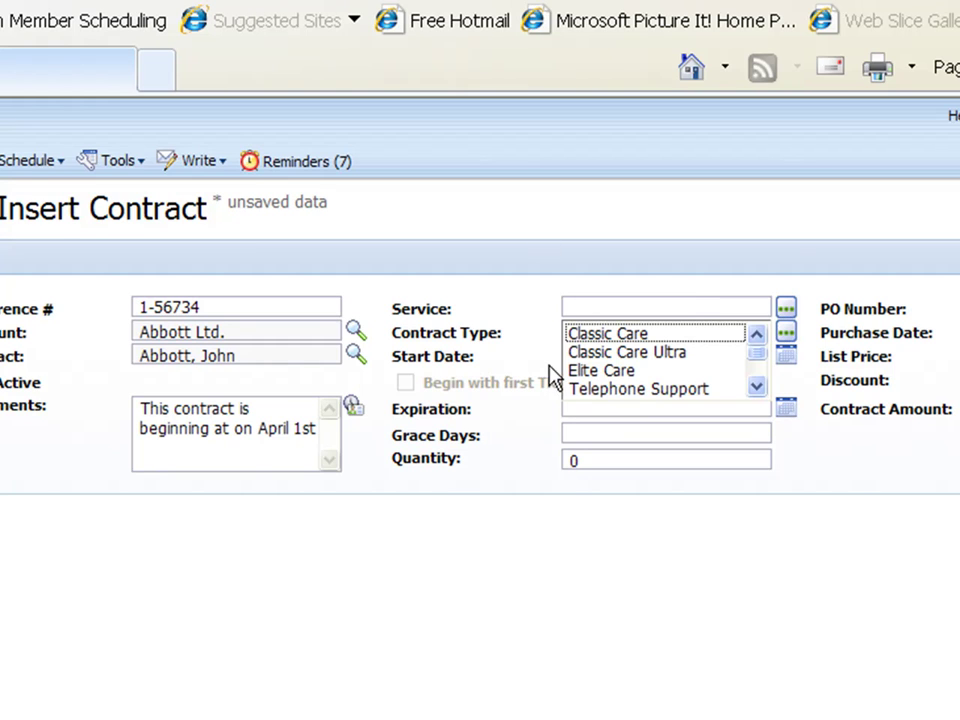
pyautogui.click(617, 372)
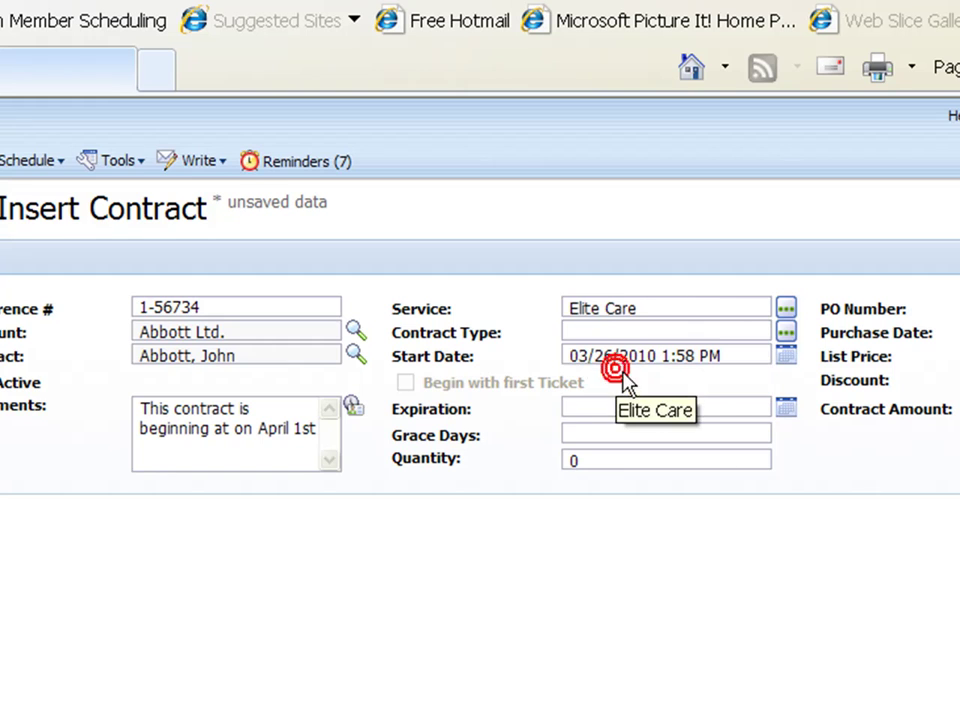
pyautogui.click(785, 335)
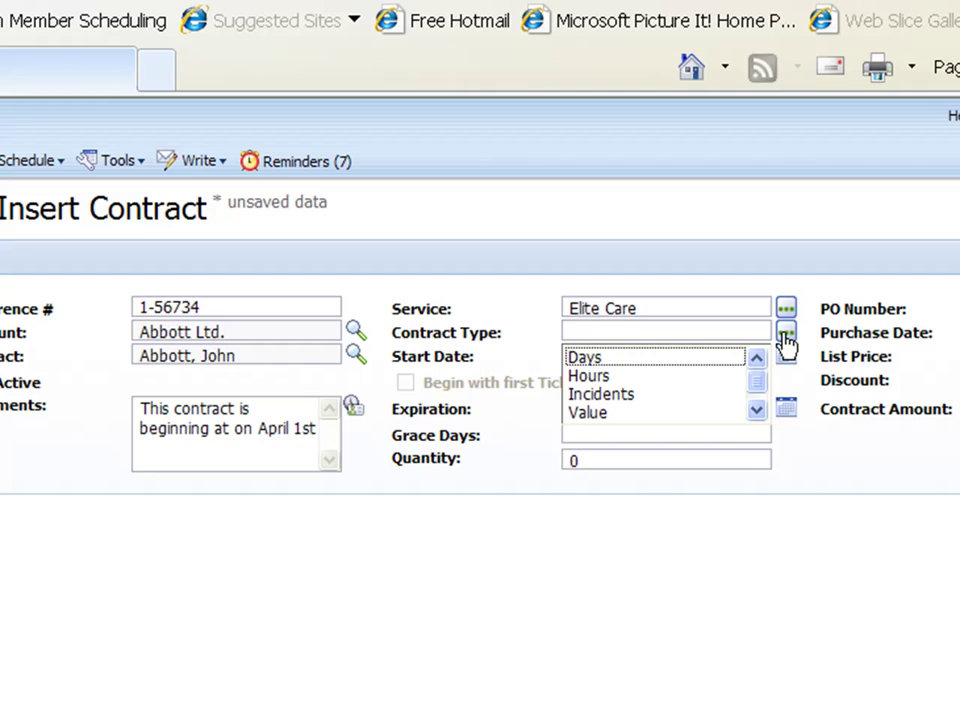
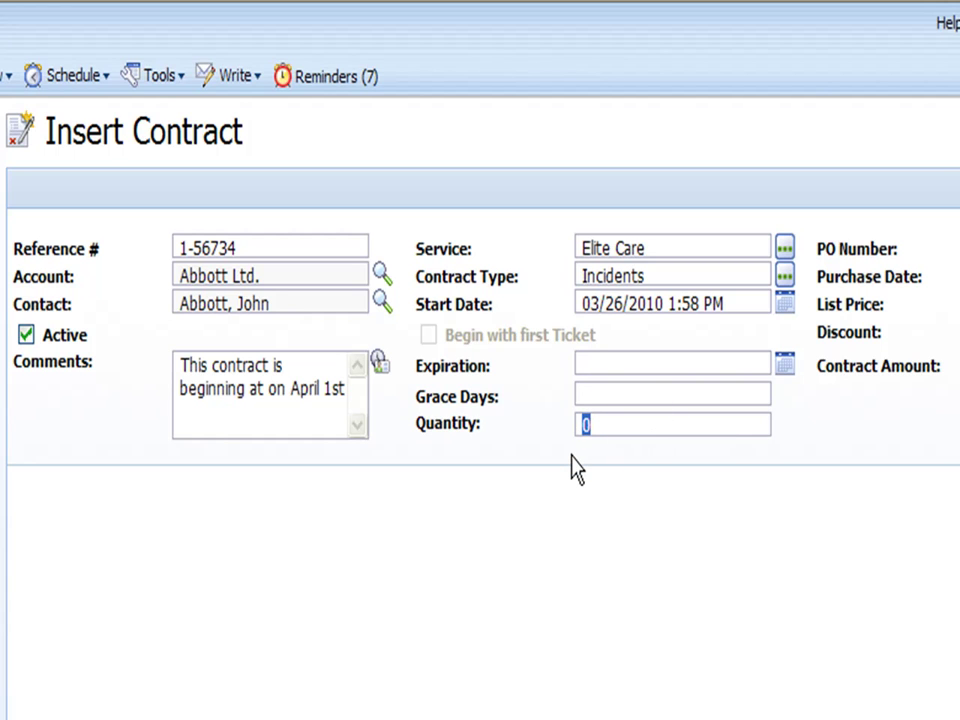
pyautogui.write('10')
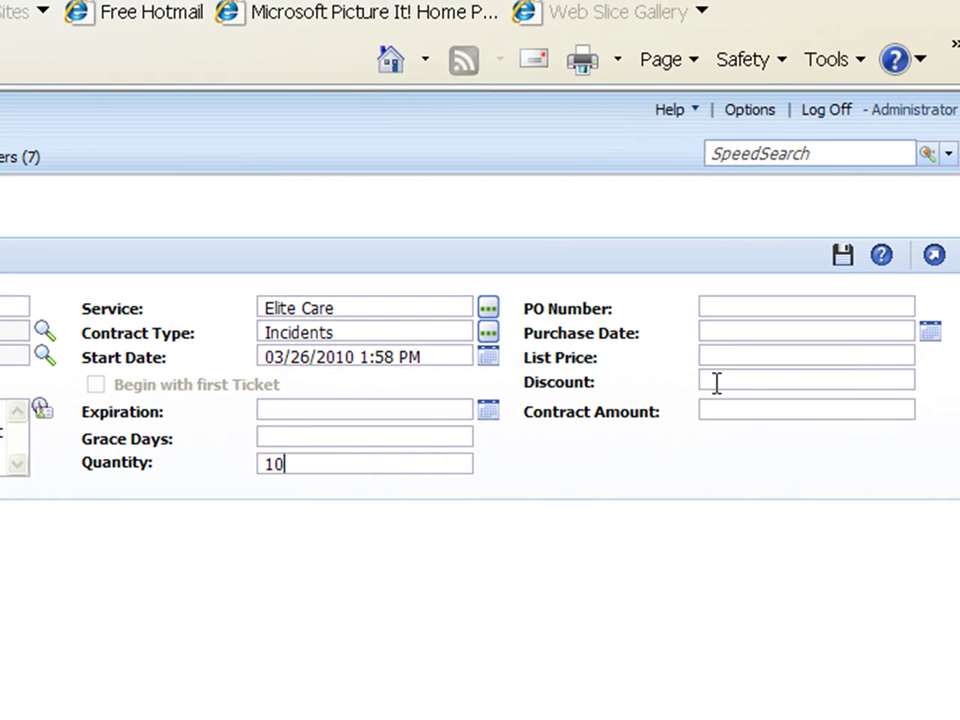
# Fill in the contract's purchase order number and set the purchase date to 03/26/2010 3:03 PM
pyautogui.click(716, 306)
pyautogui.write('5435')
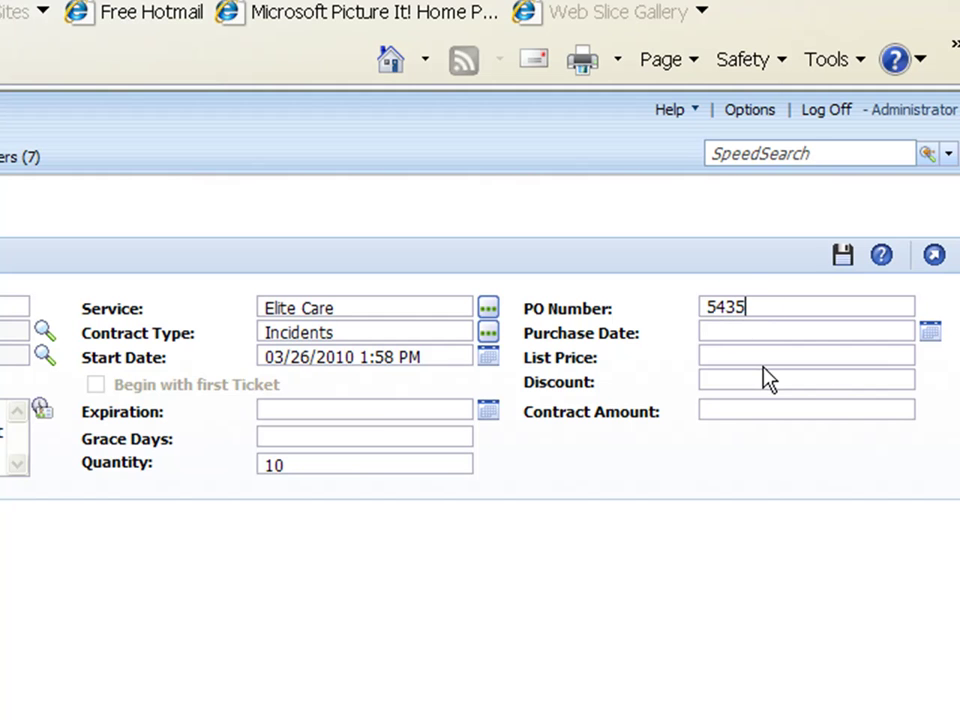
pyautogui.click(929, 333)
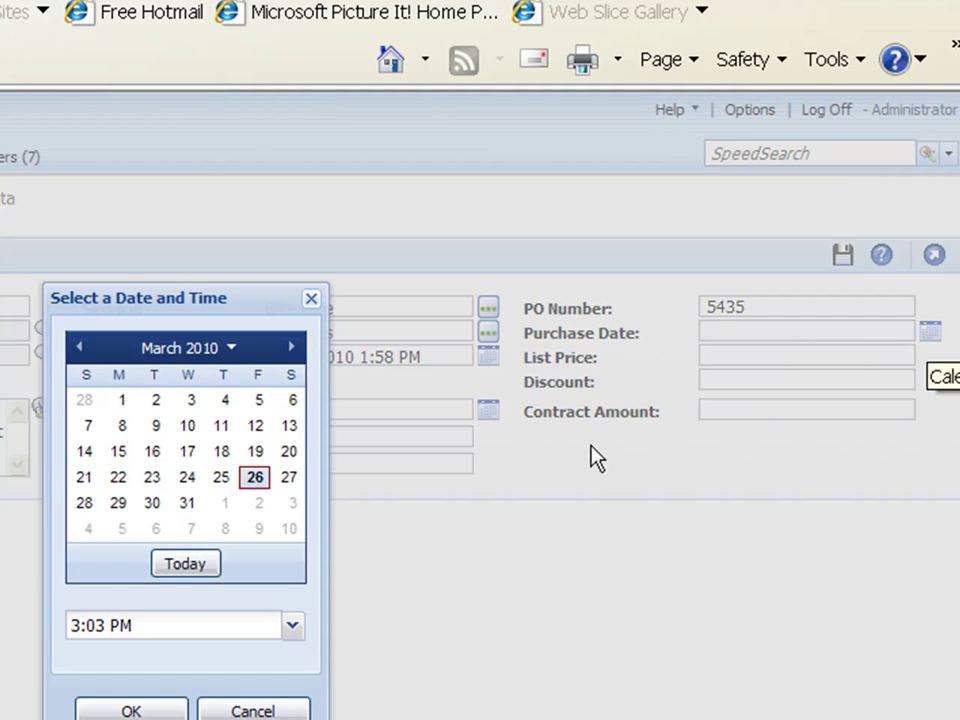
pyautogui.click(255, 477)
pyautogui.click(158, 711)
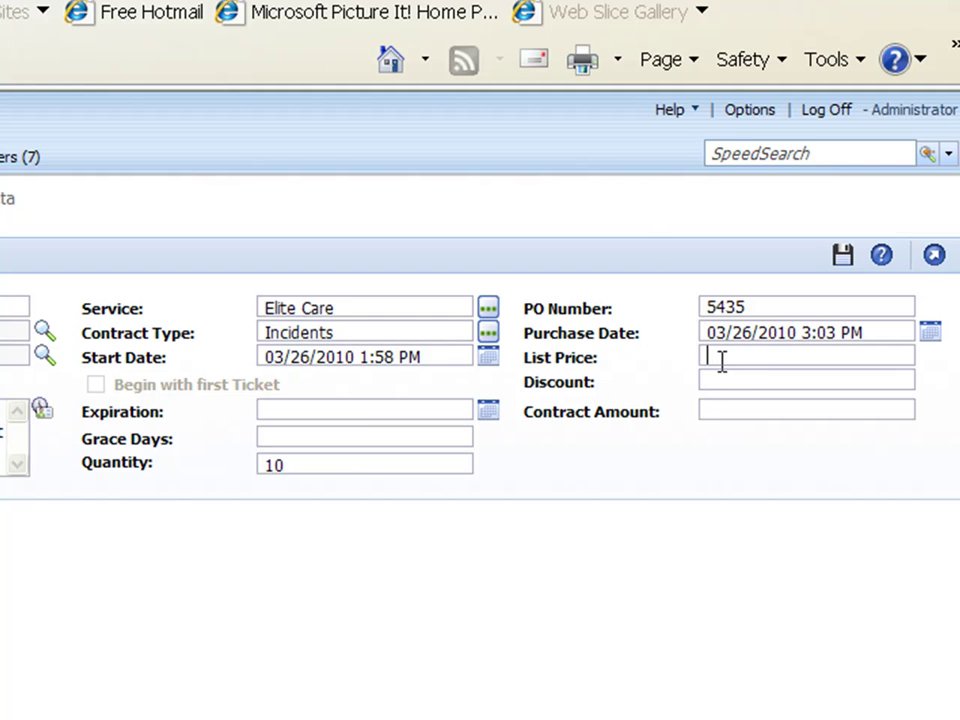
# Set the contract's list price to $500.00 and the discount to $50.00, and save the contract
pyautogui.write('00.00')
pyautogui.click(722, 381)
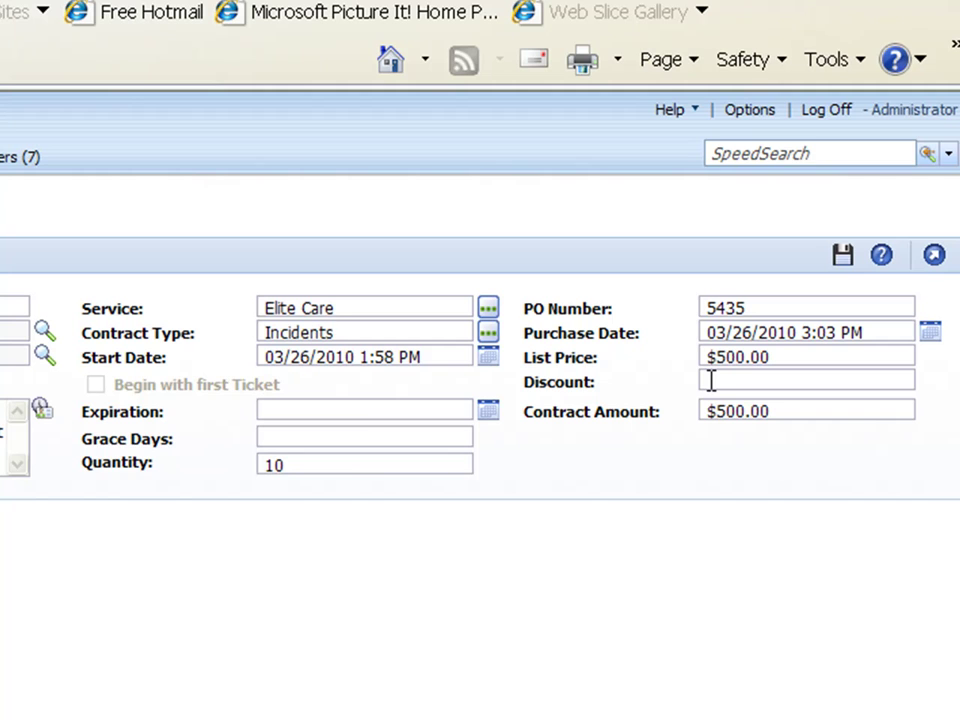
pyautogui.click(729, 379)
pyautogui.write('50.00')
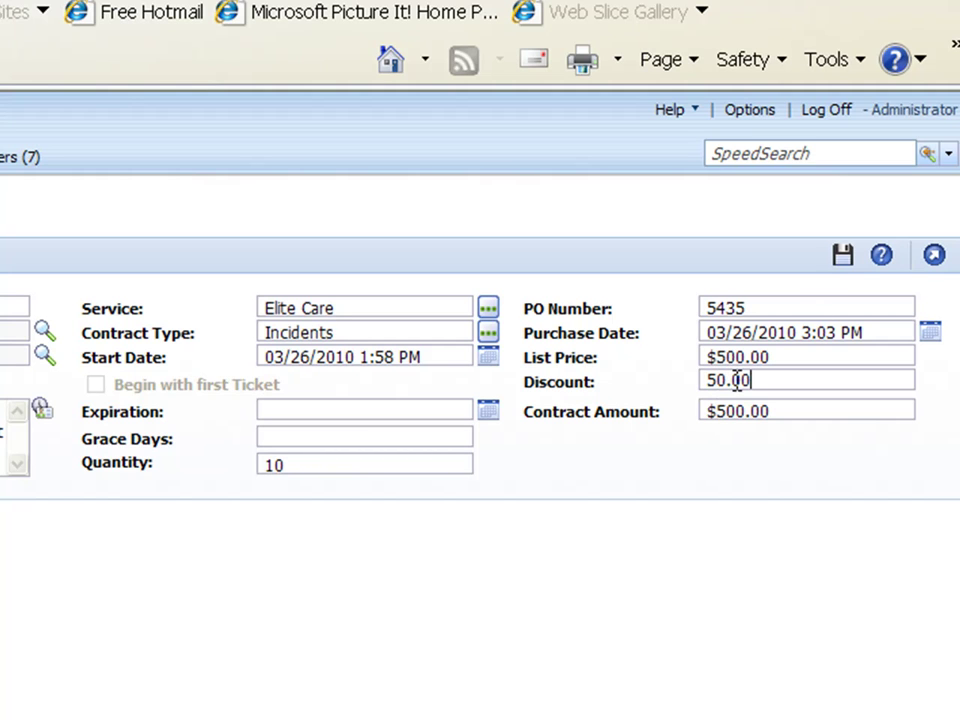
pyautogui.press('Tab')
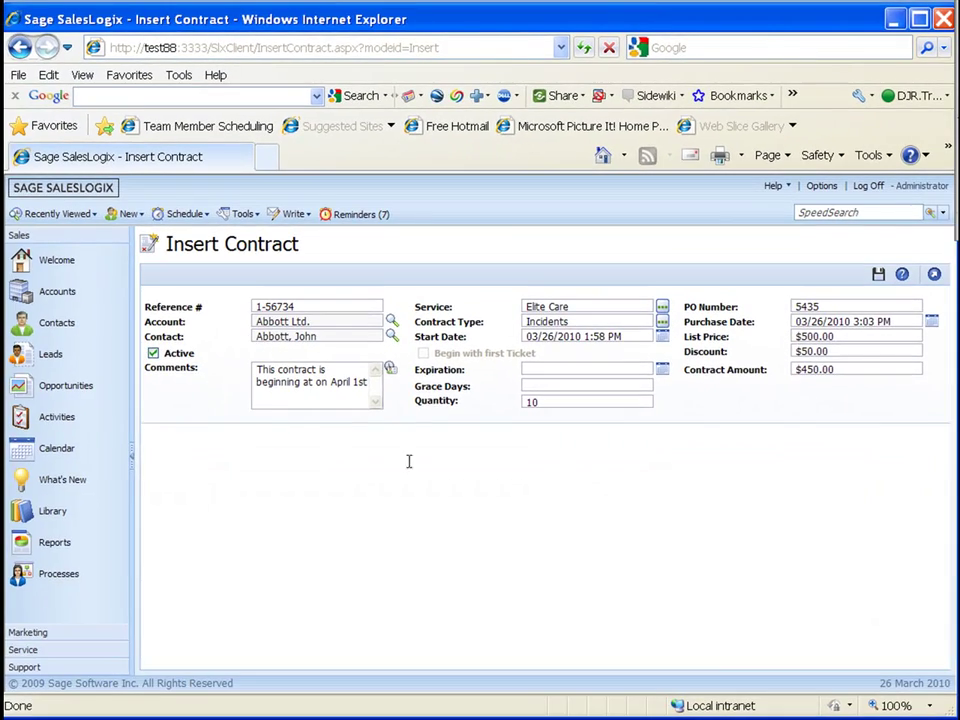
pyautogui.click(879, 274)
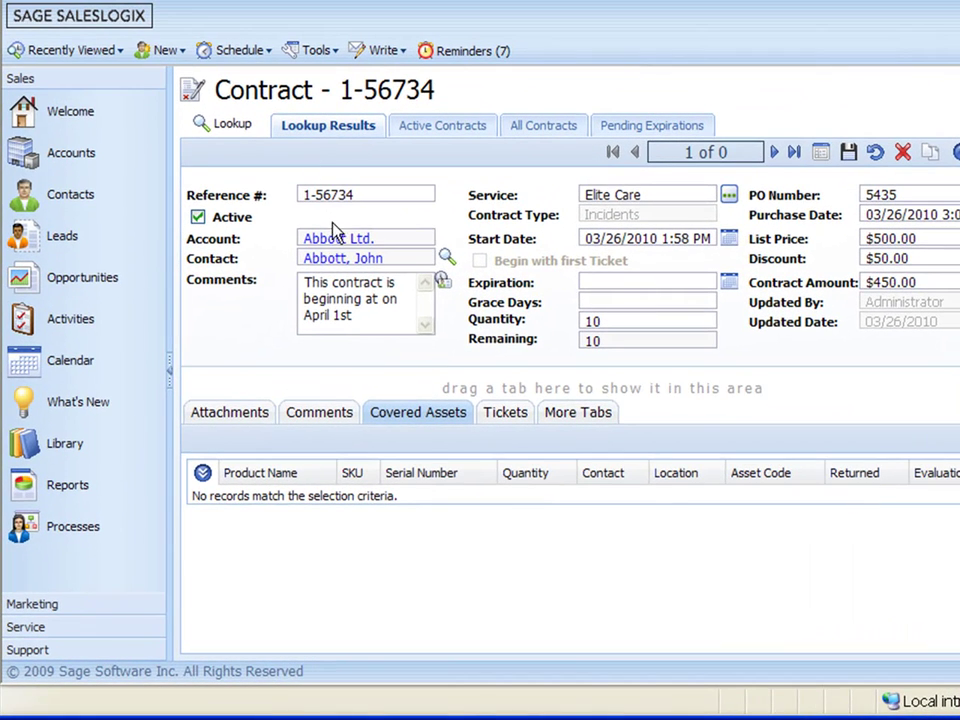
# From the contract's Abbott Ltd. account, start a new ticket and assign the Elite Care incidents contract 1-56734 to it
pyautogui.click(328, 239)
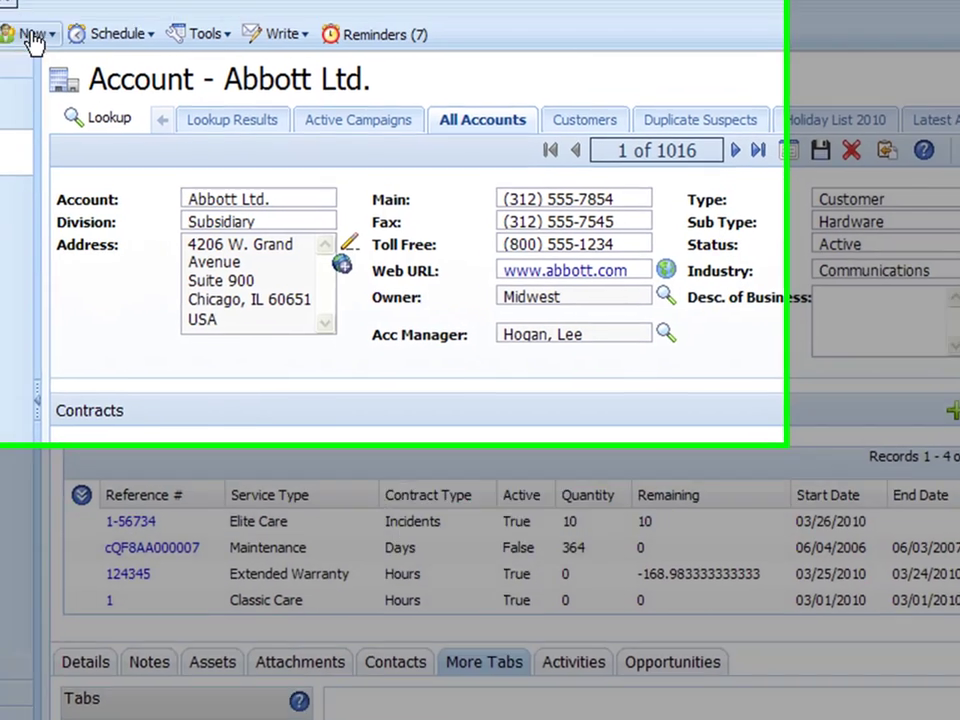
pyautogui.click(32, 37)
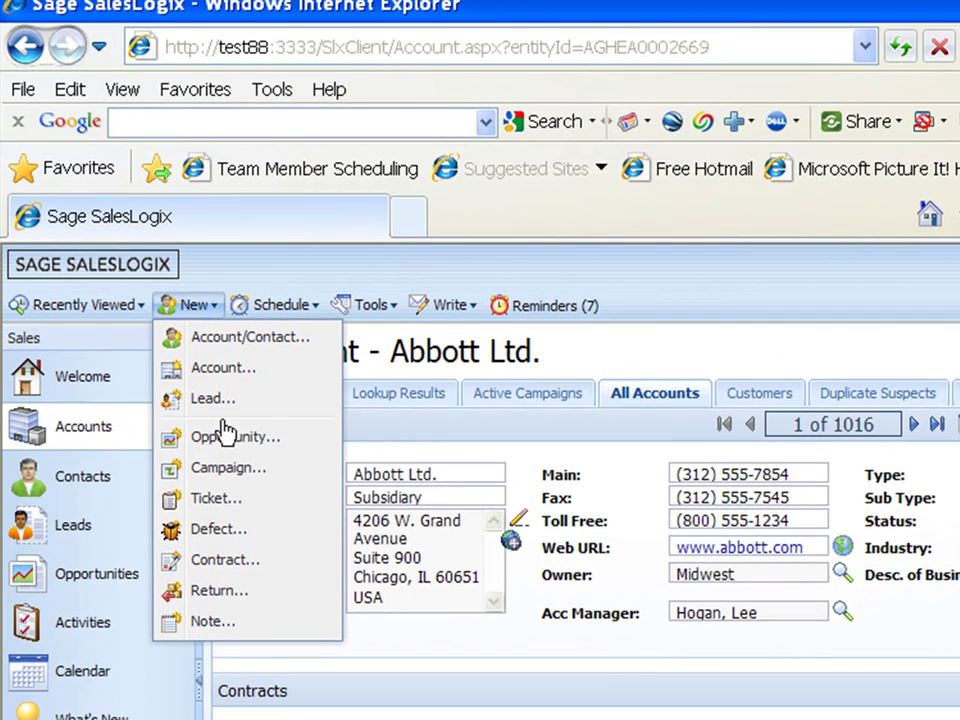
pyautogui.click(199, 503)
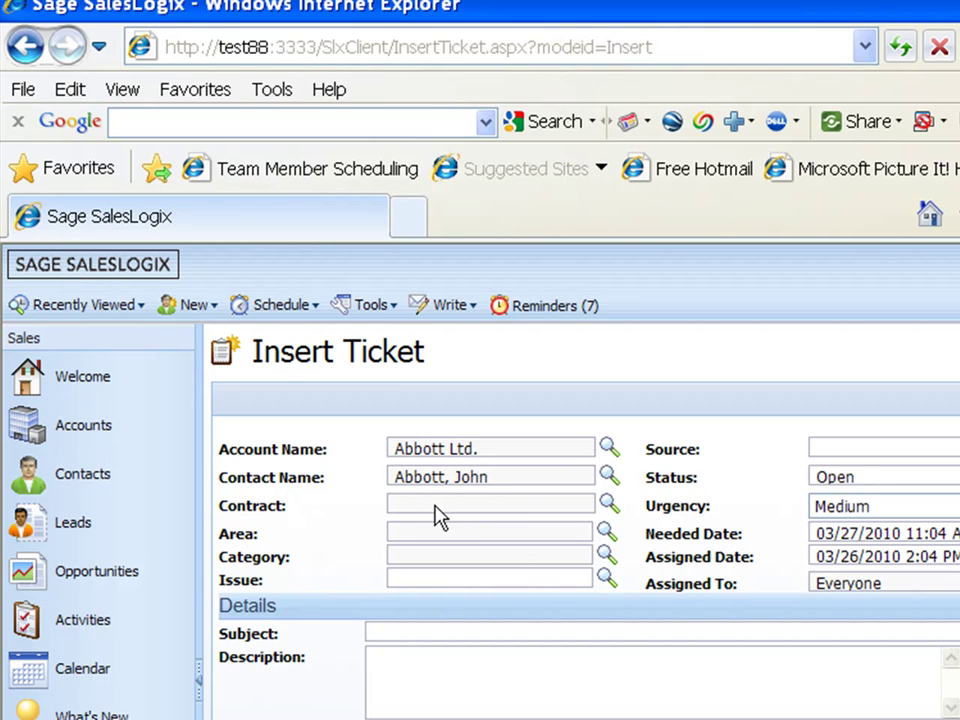
pyautogui.click(610, 505)
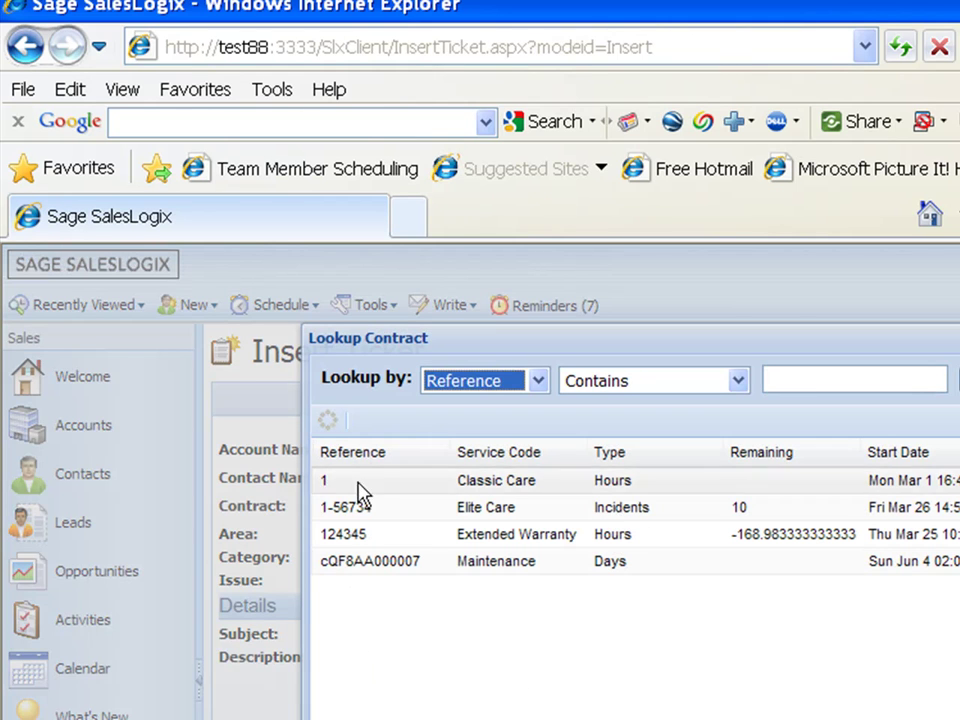
pyautogui.click(372, 512)
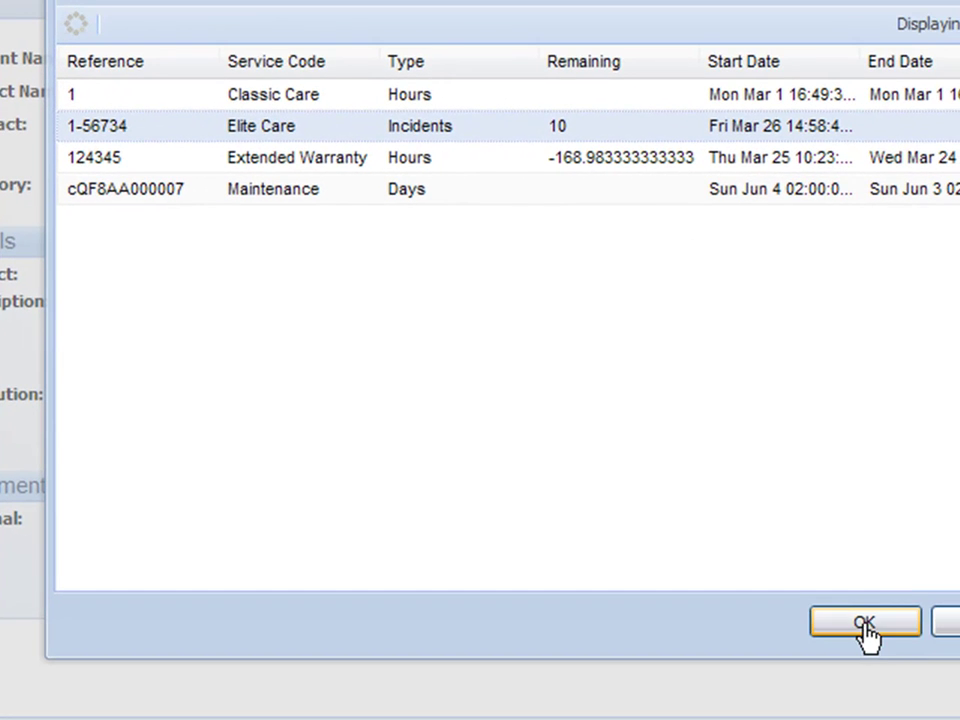
pyautogui.click(871, 640)
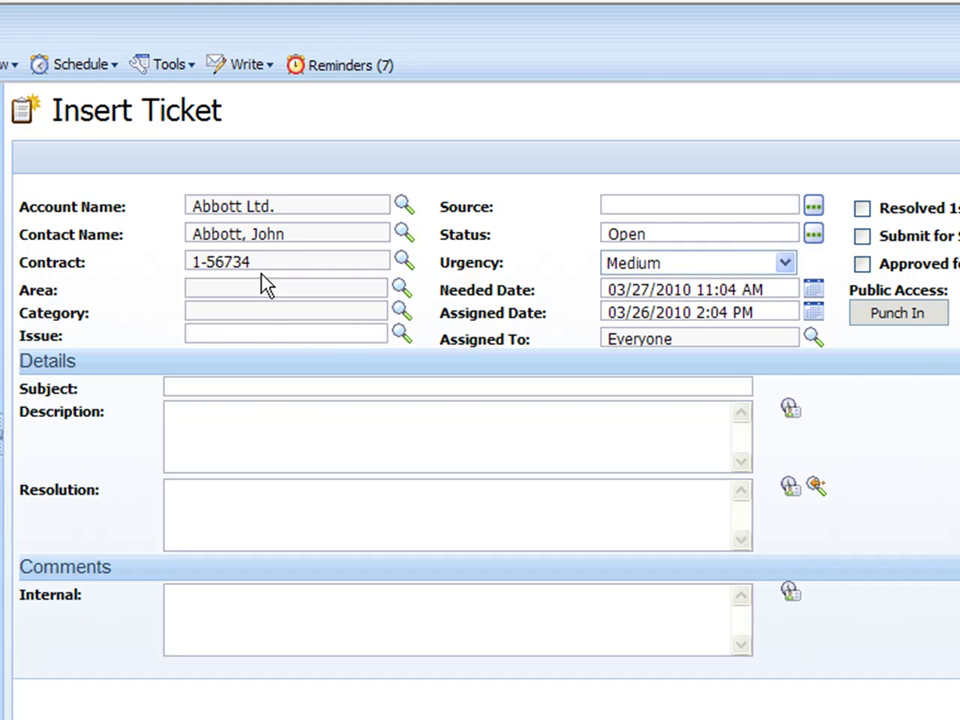
# Classify the ticket with area Complaint, category Shipping and issue Poor packing
pyautogui.click(399, 293)
pyautogui.click(310, 339)
pyautogui.click(495, 360)
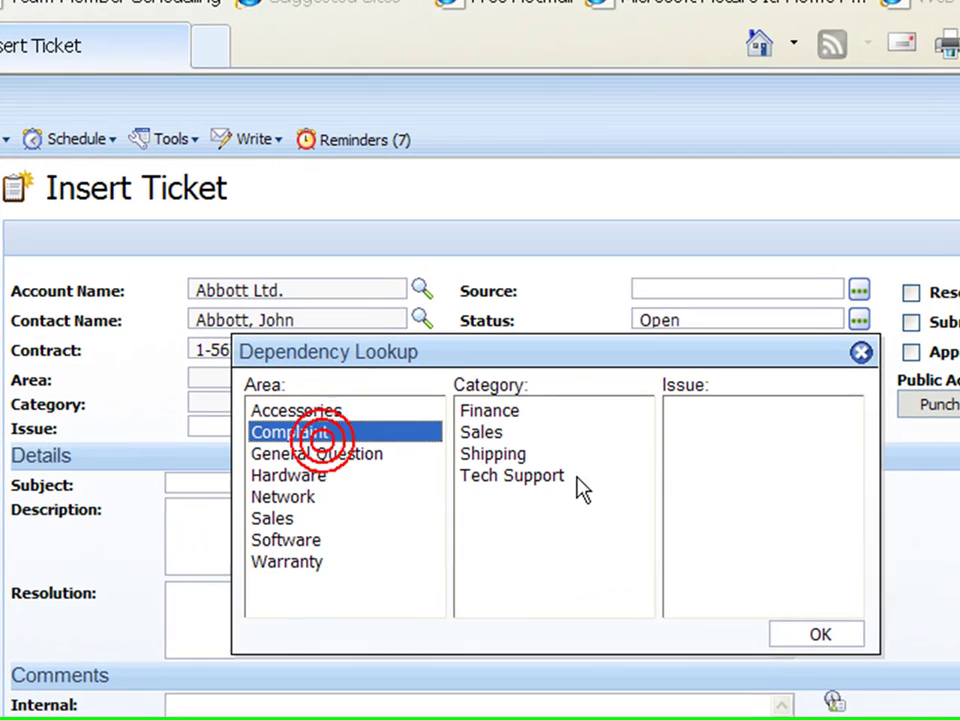
pyautogui.click(709, 459)
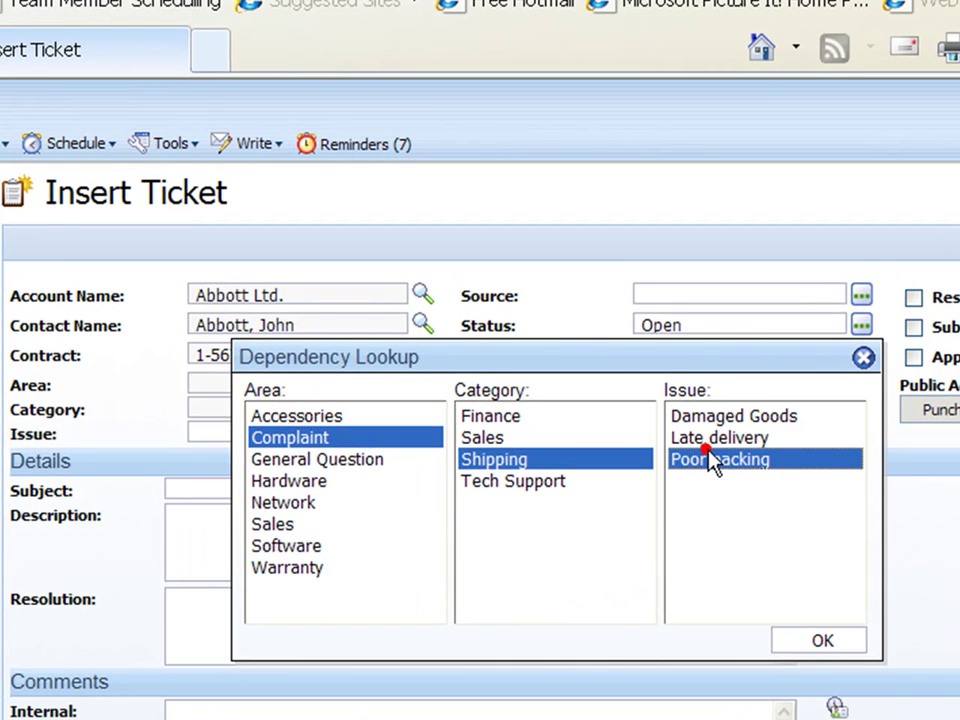
pyautogui.click(822, 640)
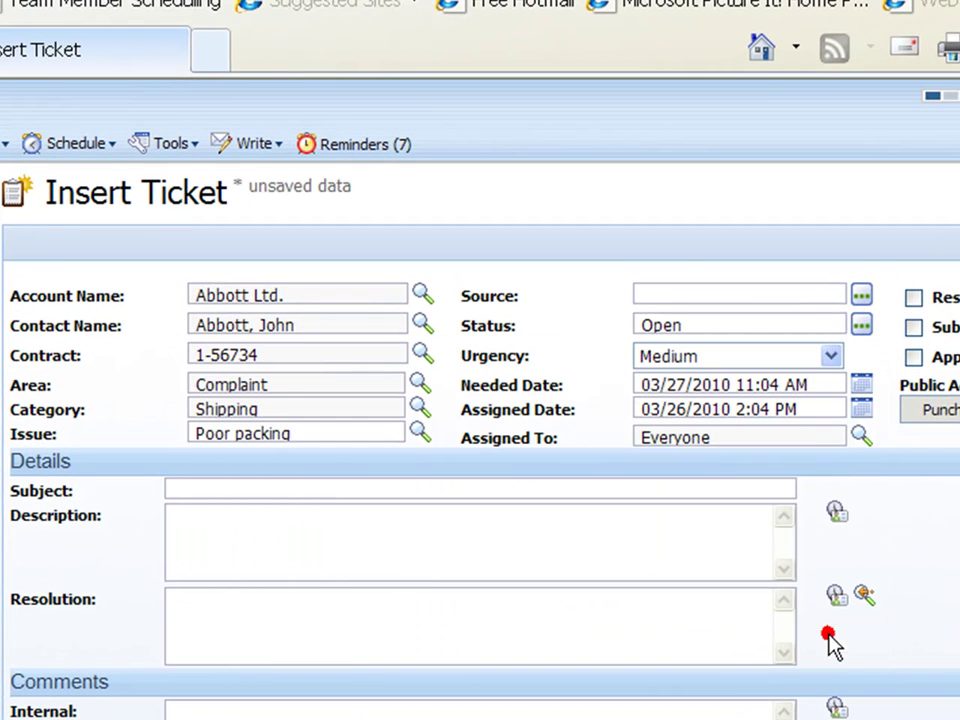
# Set the ticket's source to Phone, enter "test" as both subject and description, and save the ticket
pyautogui.click(862, 295)
pyautogui.click(726, 360)
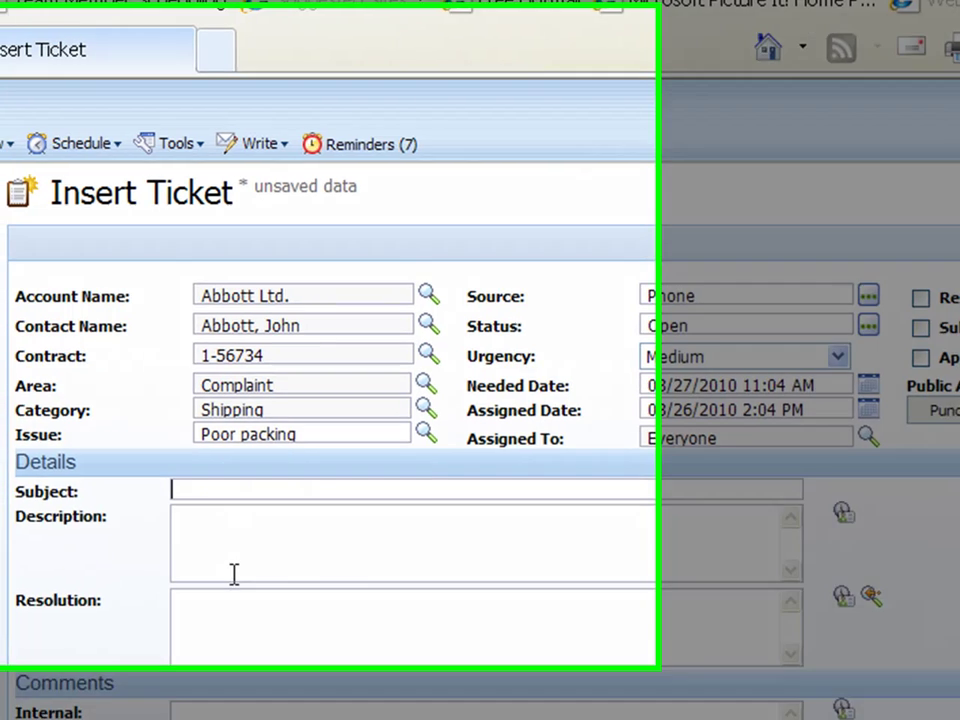
pyautogui.write('test')
pyautogui.click(498, 622)
pyautogui.write('test')
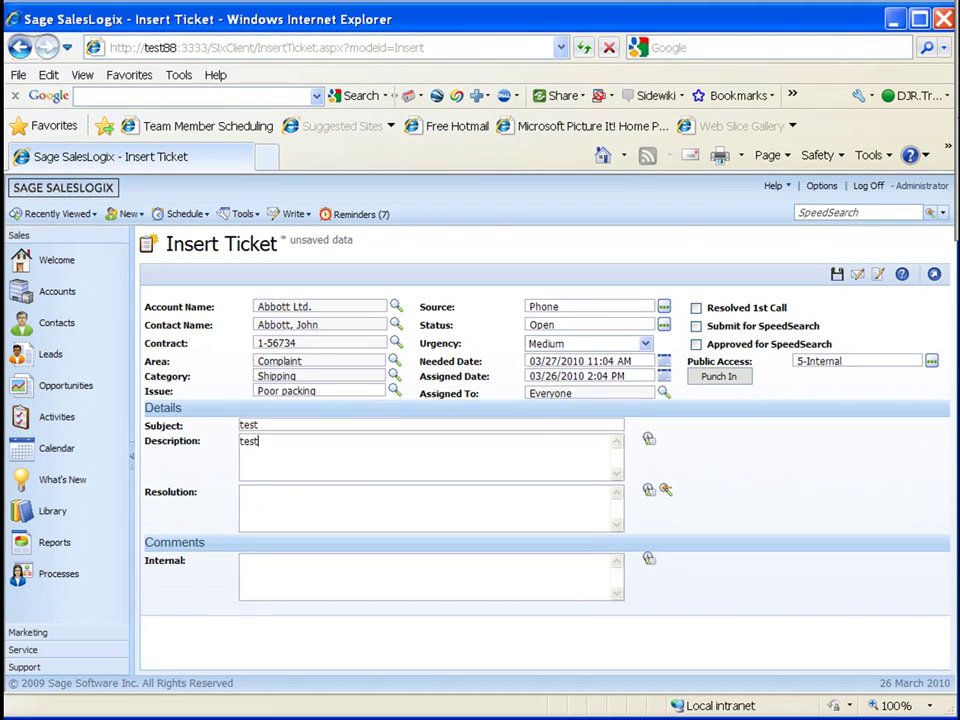
pyautogui.click(837, 274)
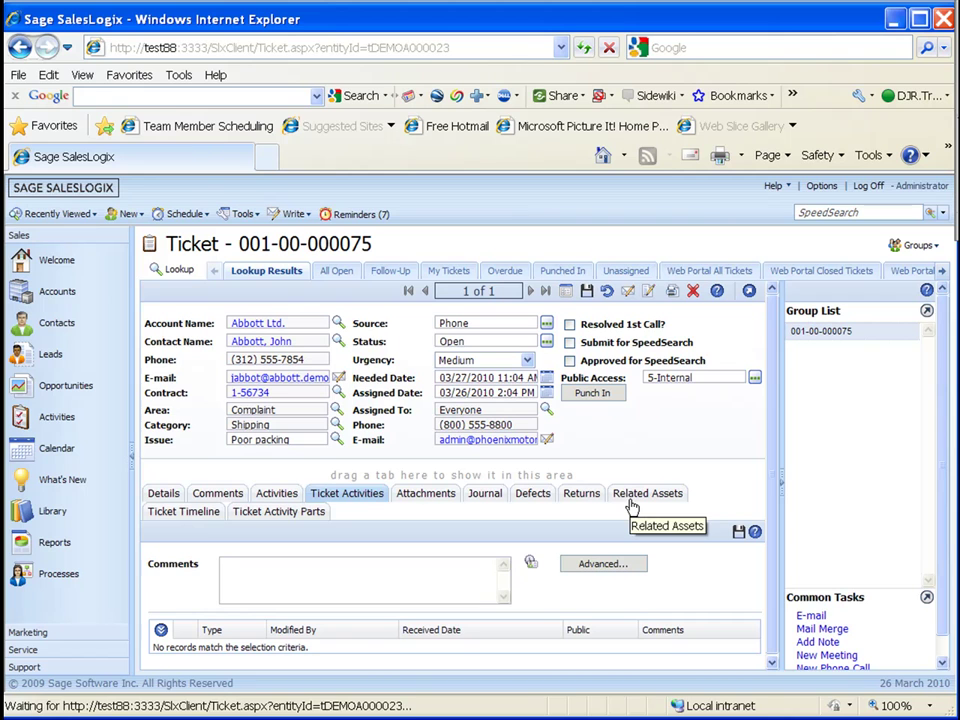
# Return to the Abbott Ltd. account and check the remaining incidents on its Elite Care contract
pyautogui.click(258, 323)
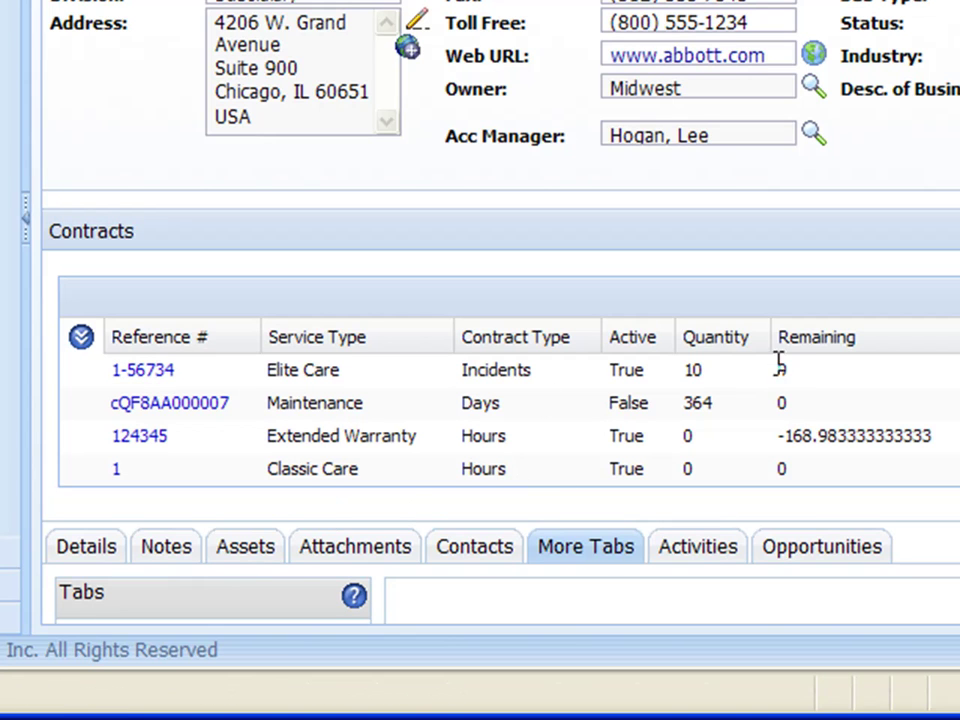
pyautogui.moveTo(828, 372)
pyautogui.mouseDown()
pyautogui.moveTo(660, 390)
pyautogui.moveTo(690, 378)
pyautogui.moveTo(829, 379)
pyautogui.moveTo(825, 366)
pyautogui.mouseUp()
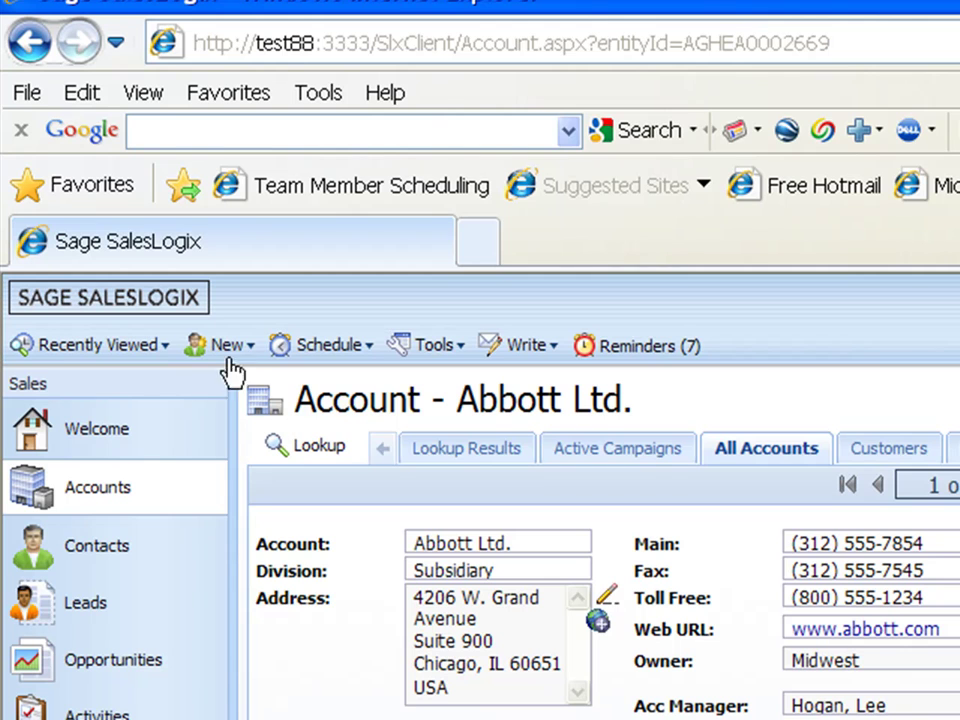
pyautogui.click(225, 350)
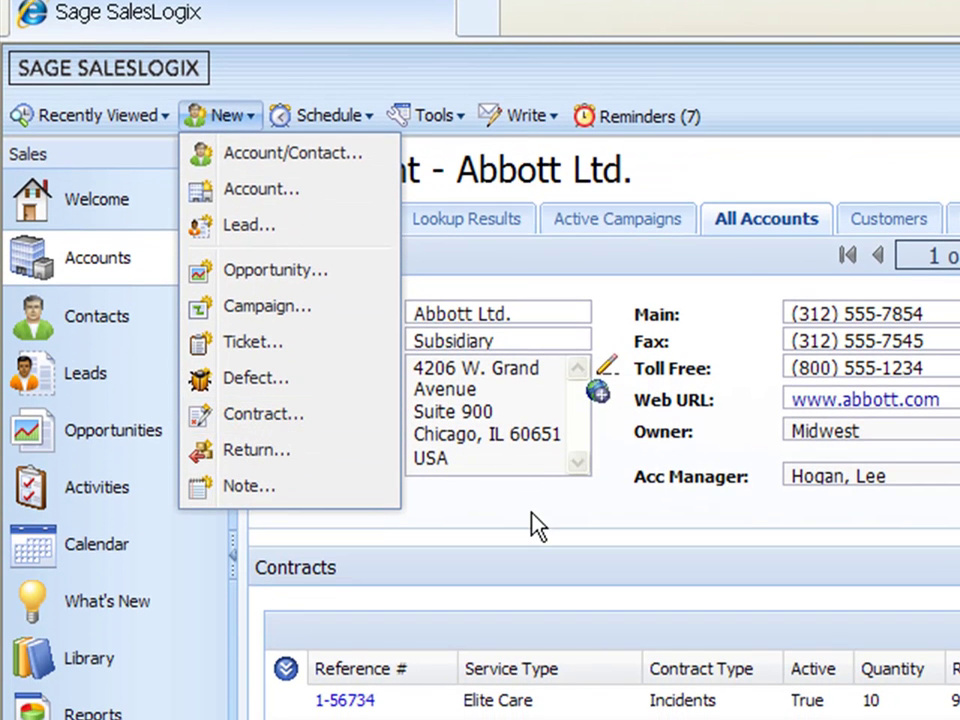
pyautogui.click(531, 551)
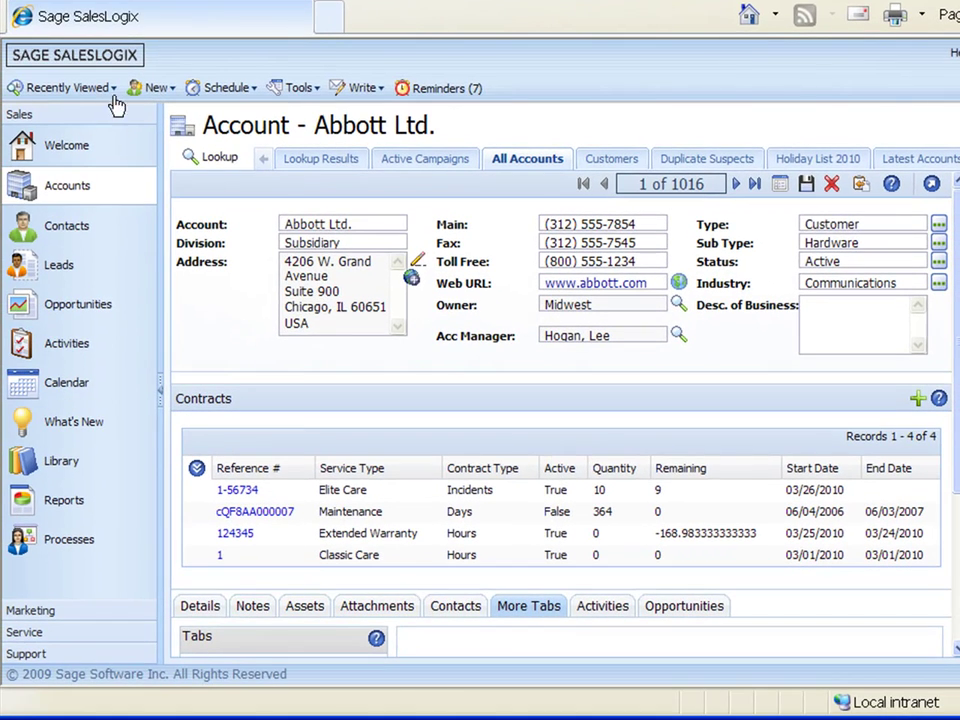
# Start another ticket for Abbott Ltd. and review the account's contracts in the contract lookup without choosing one
pyautogui.click(150, 90)
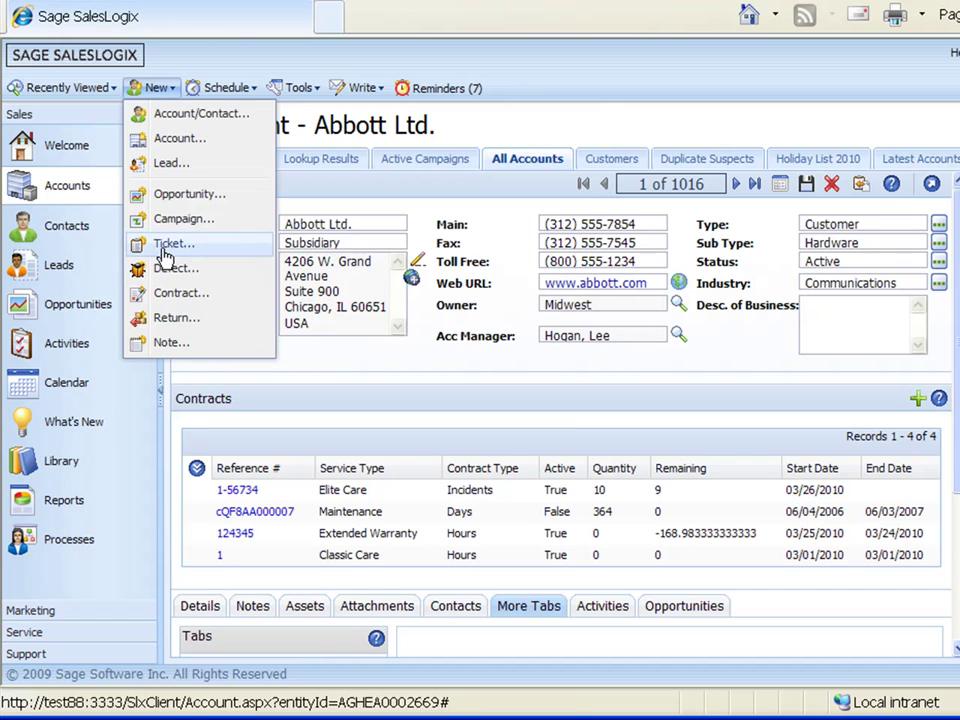
pyautogui.click(156, 245)
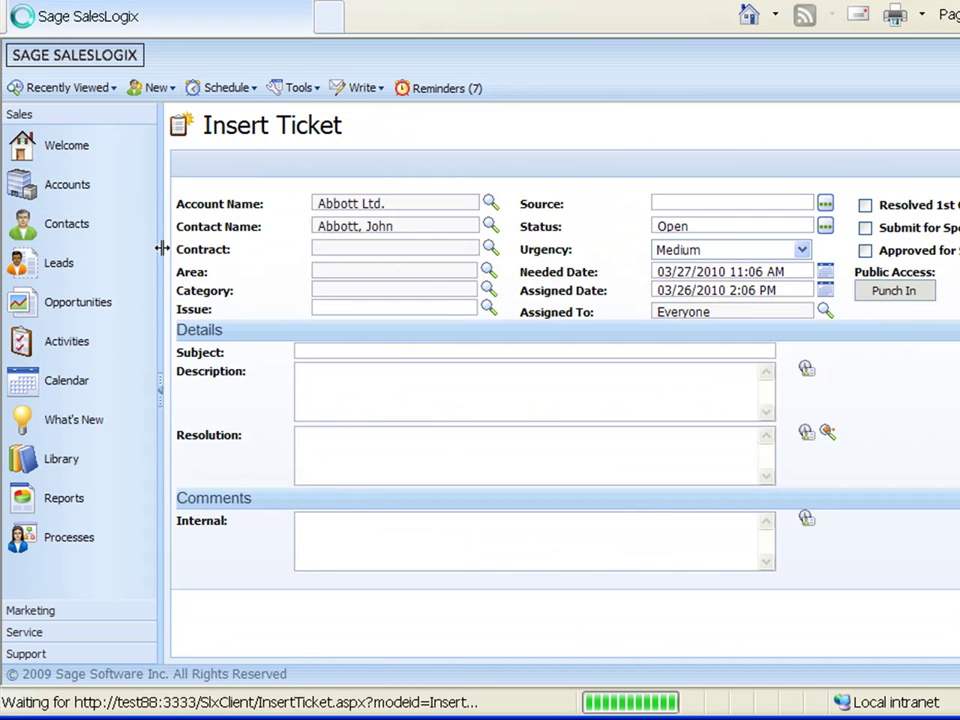
pyautogui.click(487, 249)
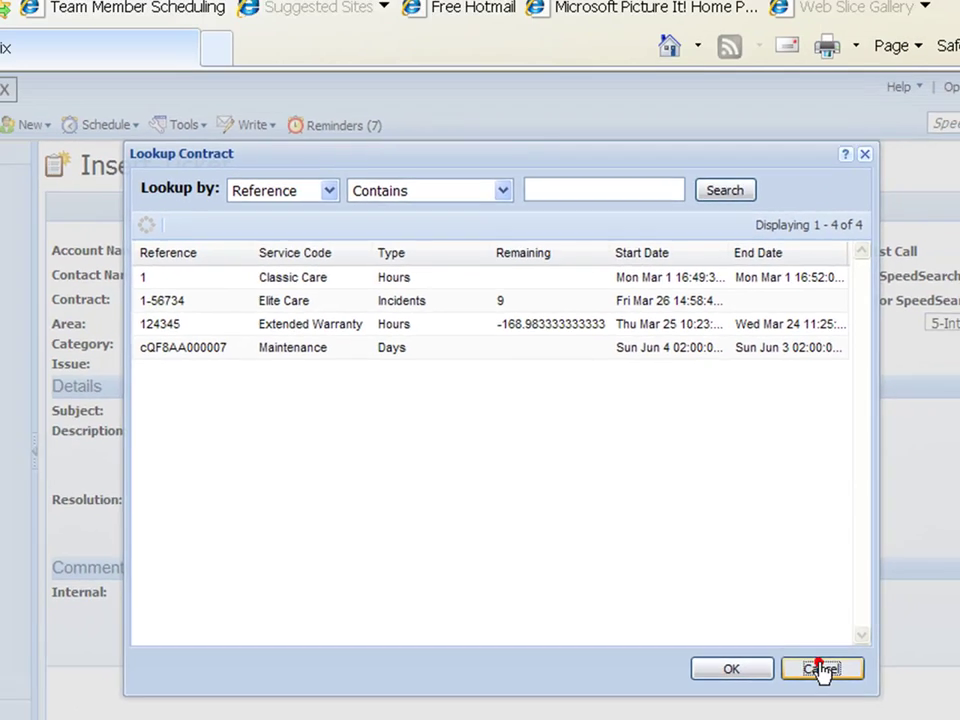
pyautogui.click(842, 676)
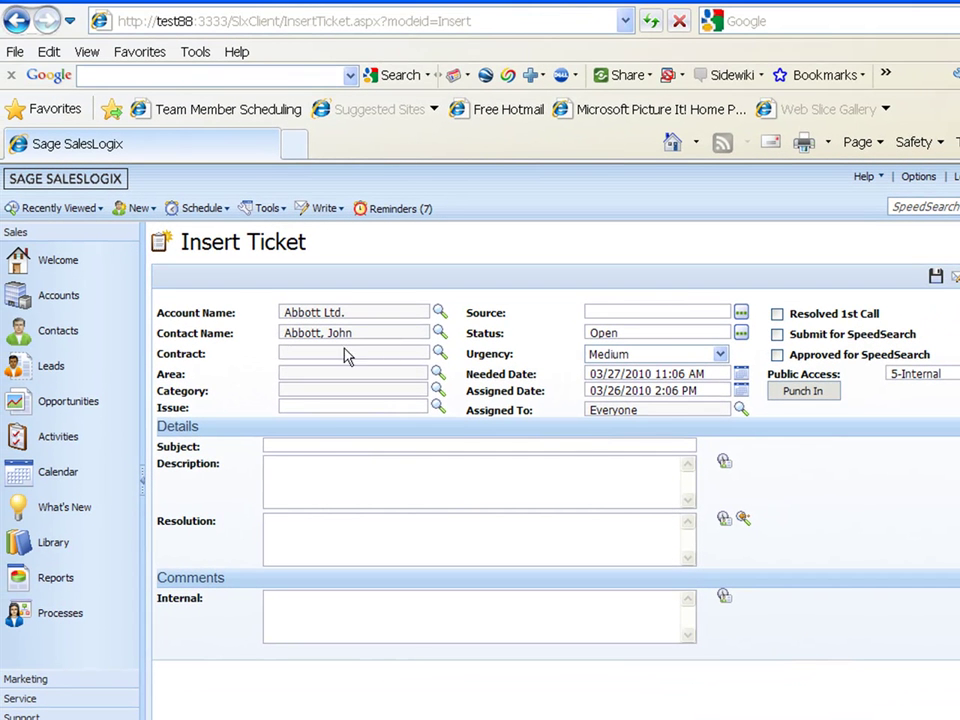